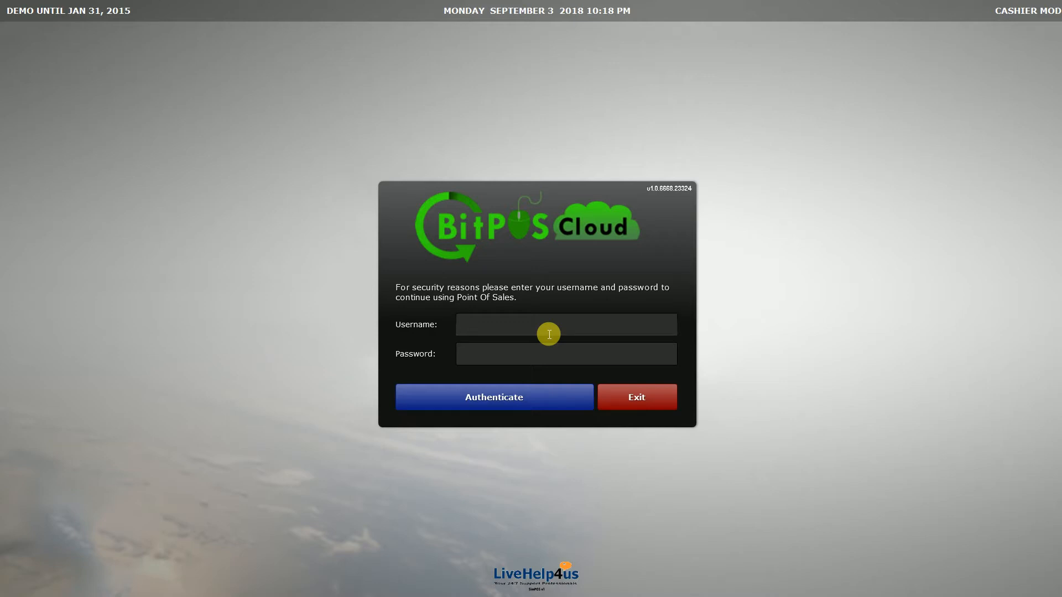
# Log in to the cashier screen with the username admin and the account password.
pyautogui.click(548, 334)
pyautogui.click(595, 328)
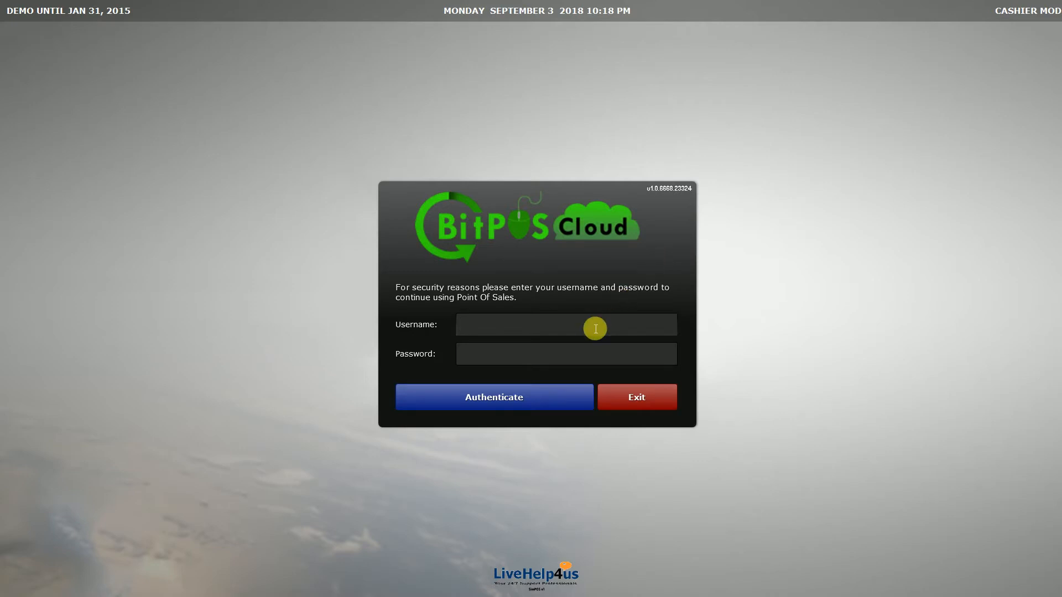
pyautogui.write('admin')
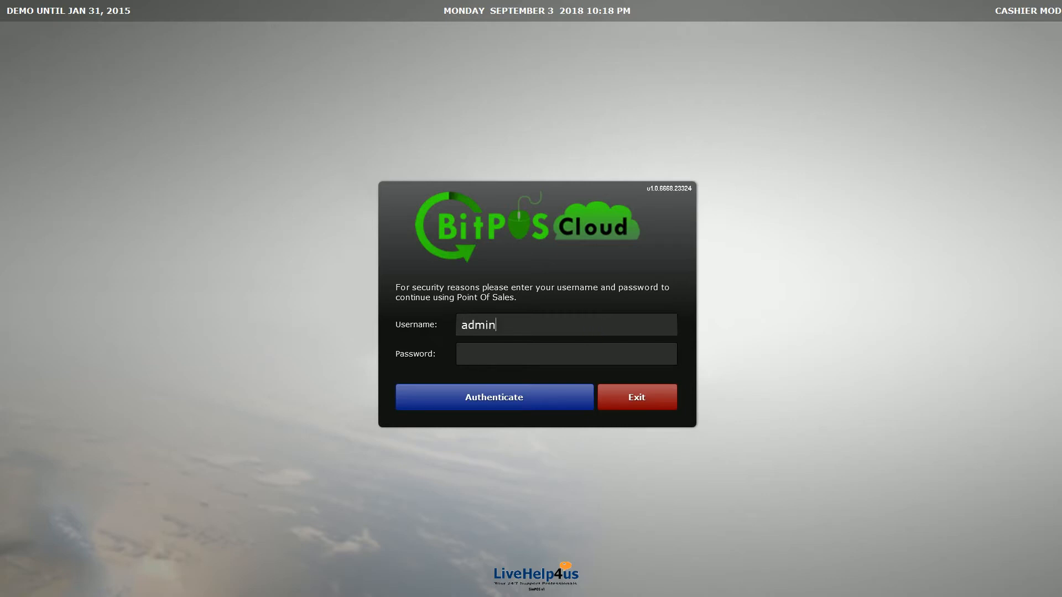
pyautogui.press('Tab')
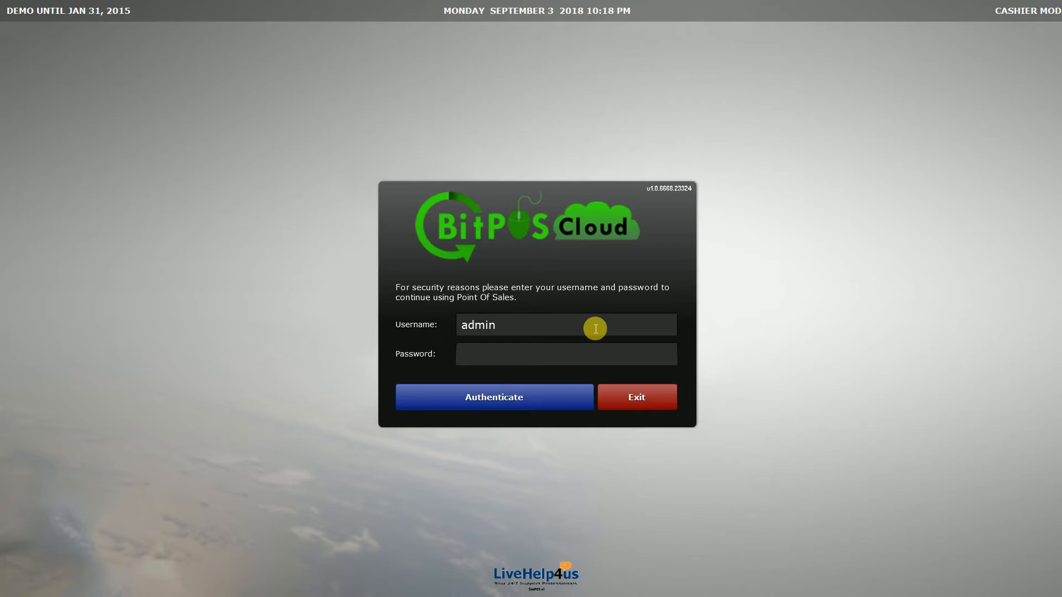
pyautogui.write('••')
pyautogui.press('BackSpace')
pyautogui.press('BackSpace')
pyautogui.write('••••••')
pyautogui.press('Return')
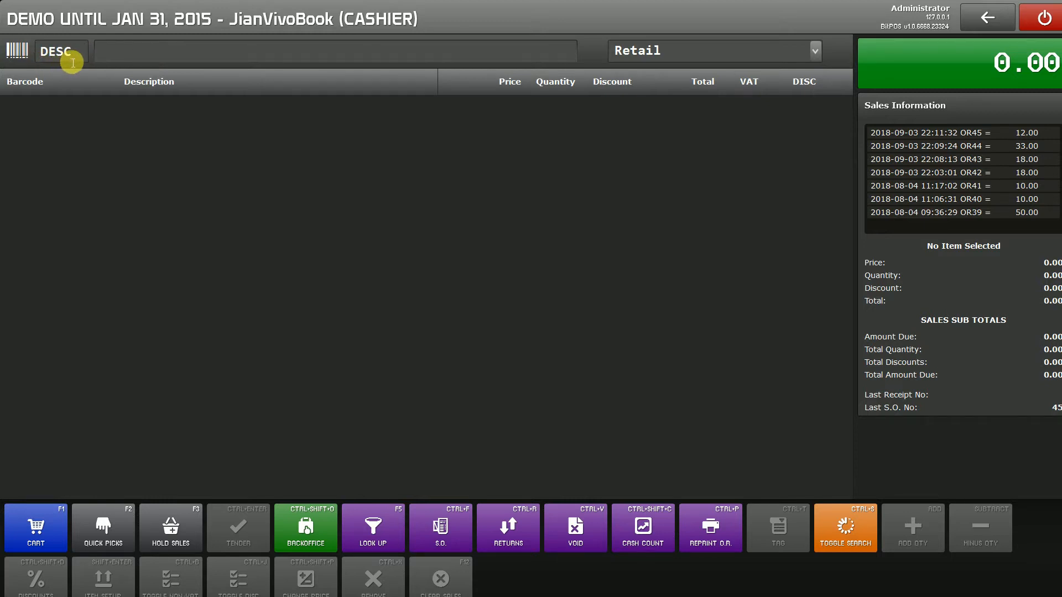
# Look up coke by description and close the item lookup without adding anything to the sale.
pyautogui.click(122, 56)
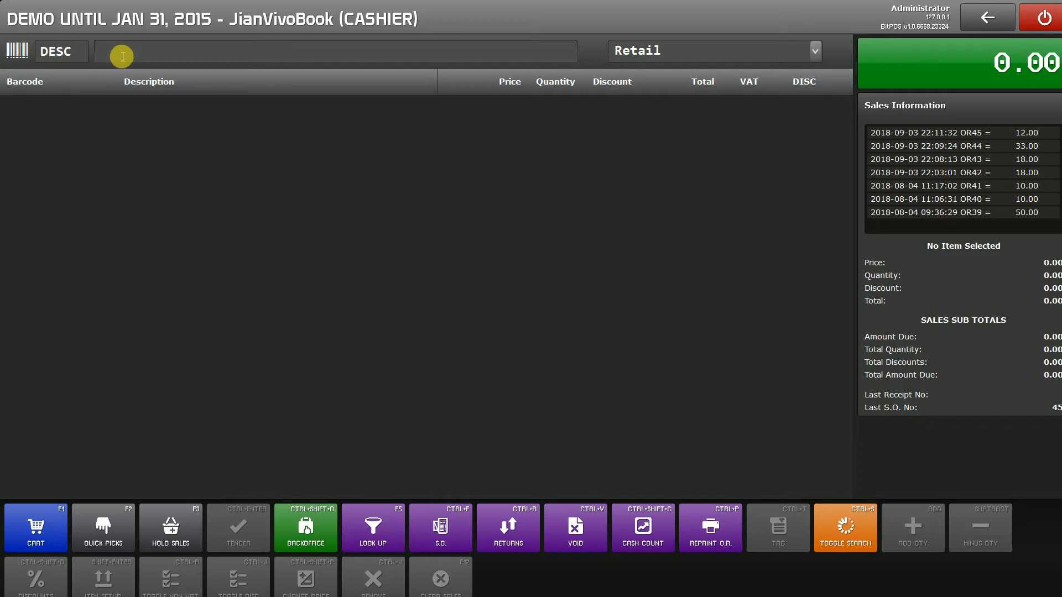
pyautogui.write('coke')
pyautogui.press('Return')
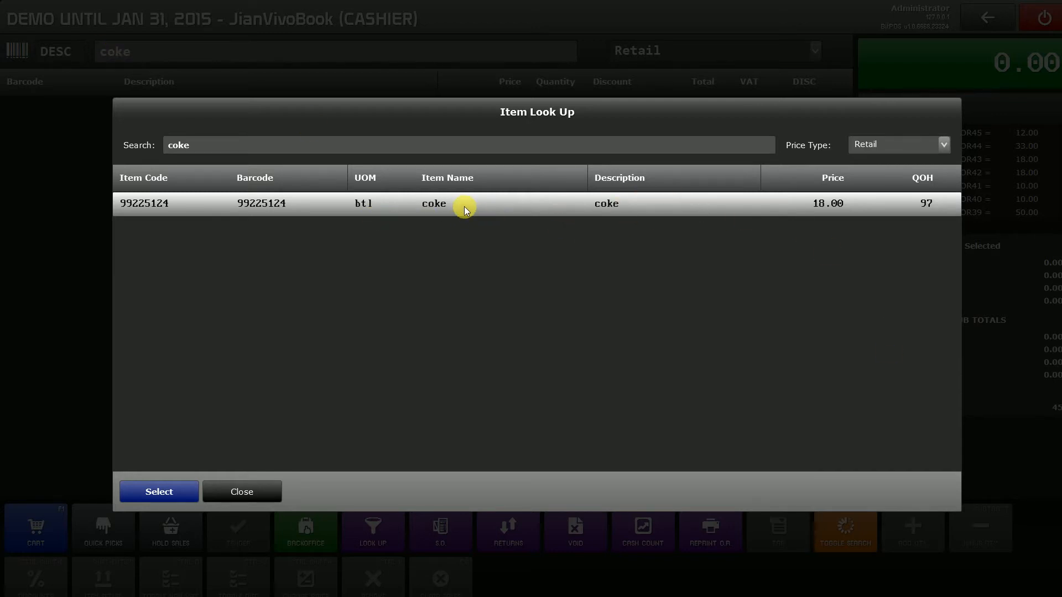
pyautogui.click(254, 491)
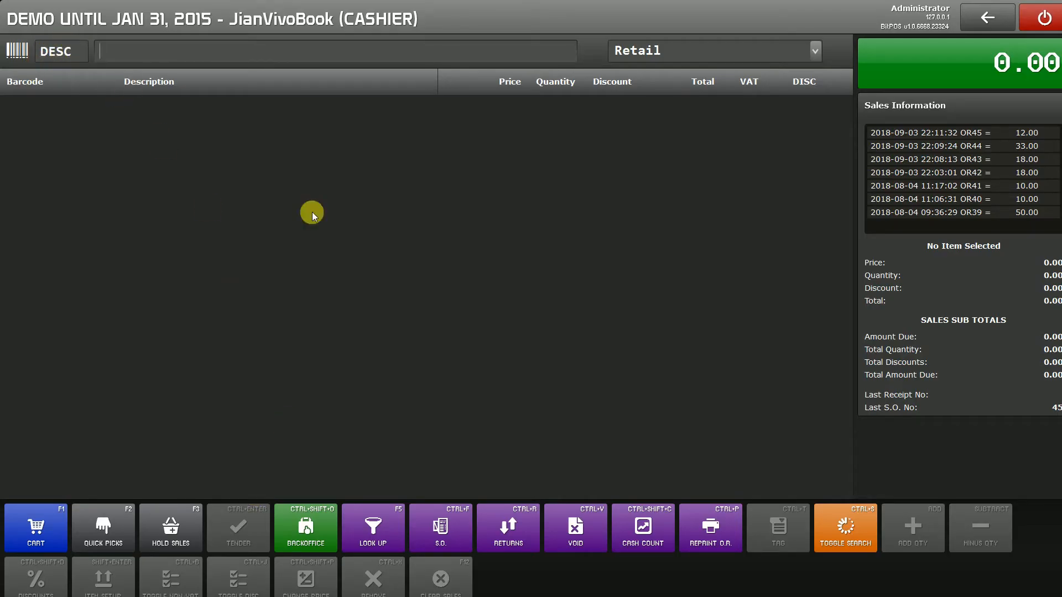
# Toggle the item search to code mode and back to description mode, and add coke to the sale.
pyautogui.click(855, 537)
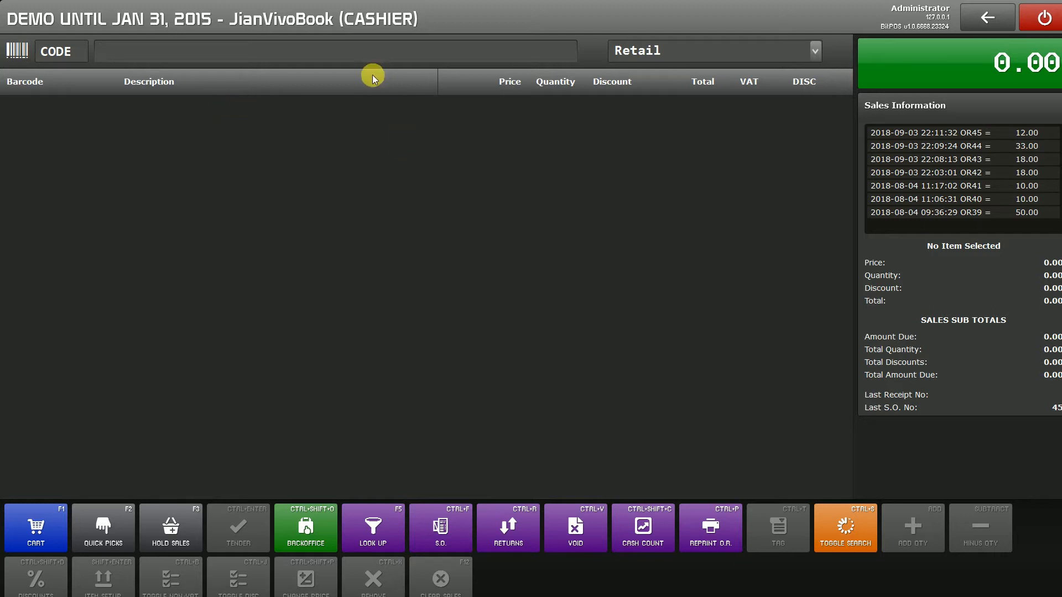
pyautogui.click(844, 531)
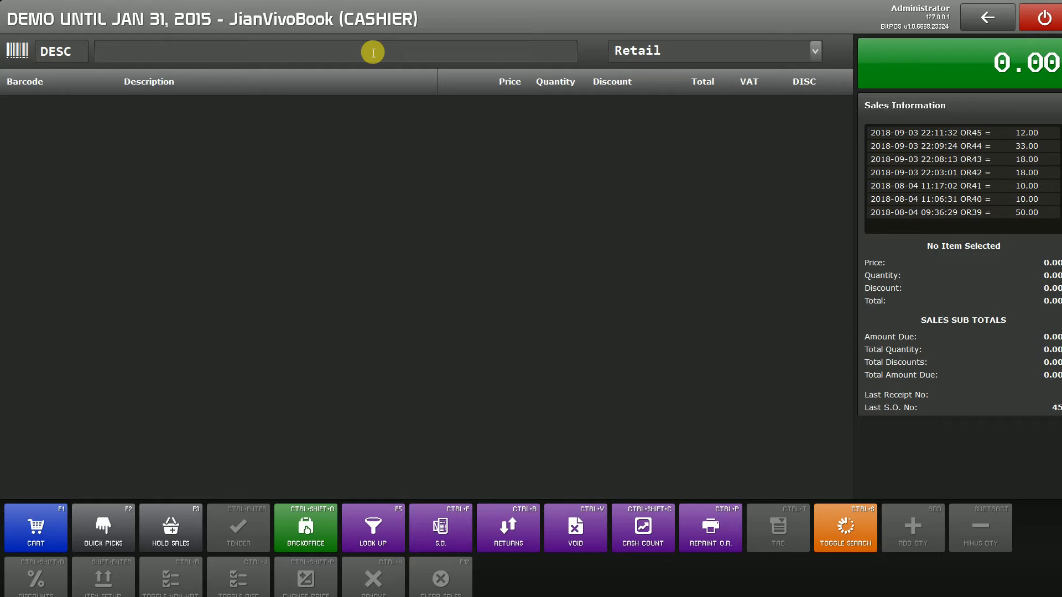
pyautogui.write('coke')
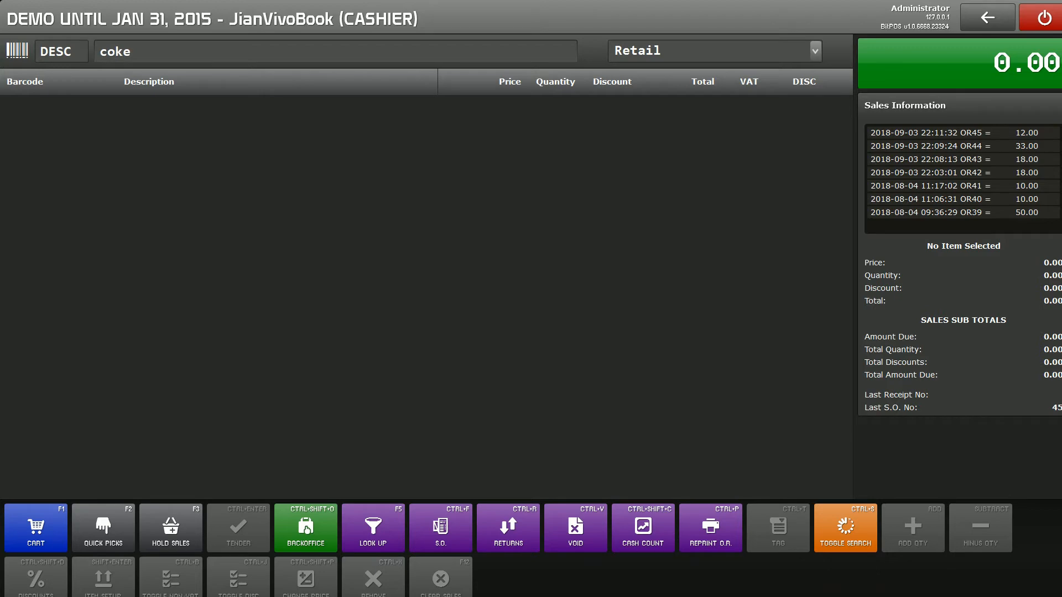
pyautogui.click(369, 49)
pyautogui.press('Return')
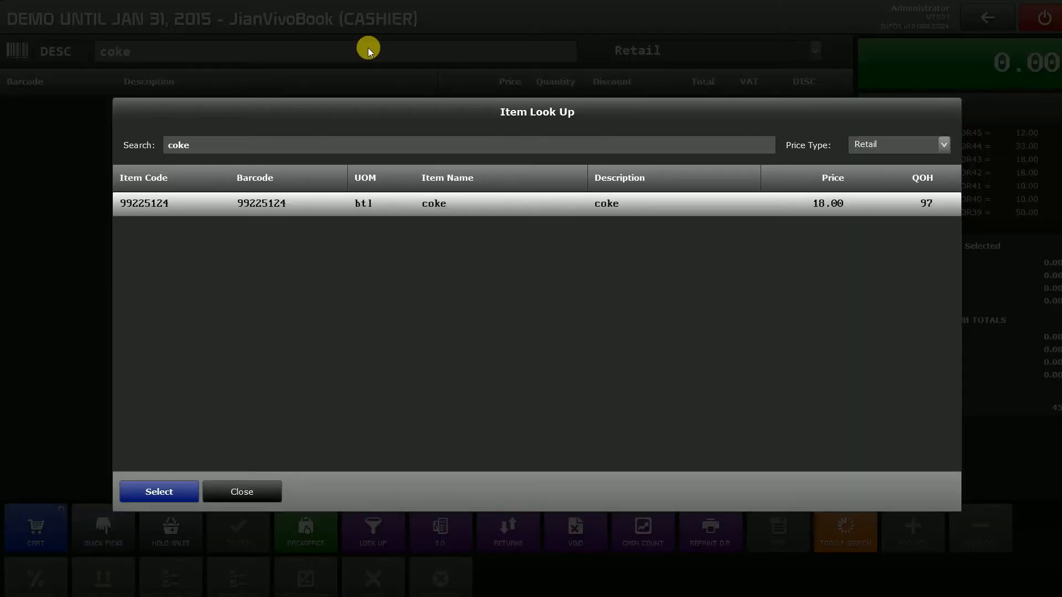
pyautogui.press('Return')
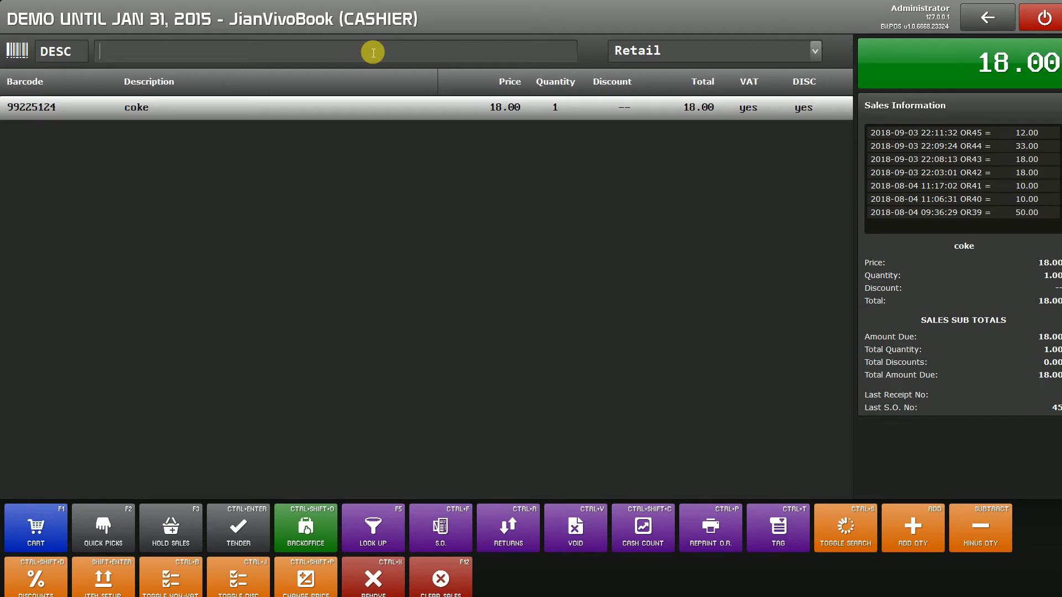
# Find burger by description and add it to the same sale.
pyautogui.write('burge')
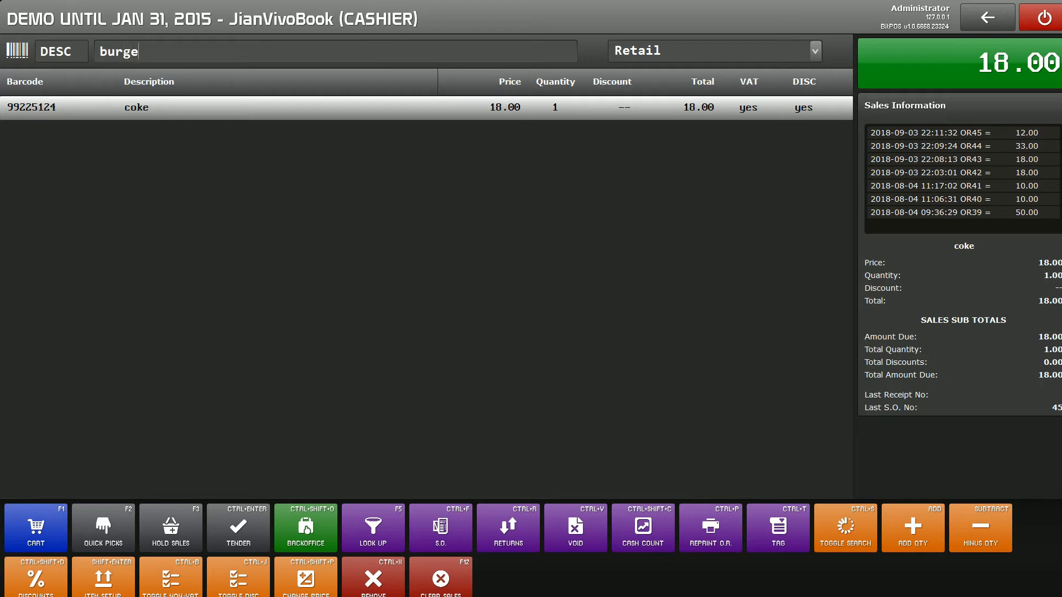
pyautogui.write('r')
pyautogui.press('Return')
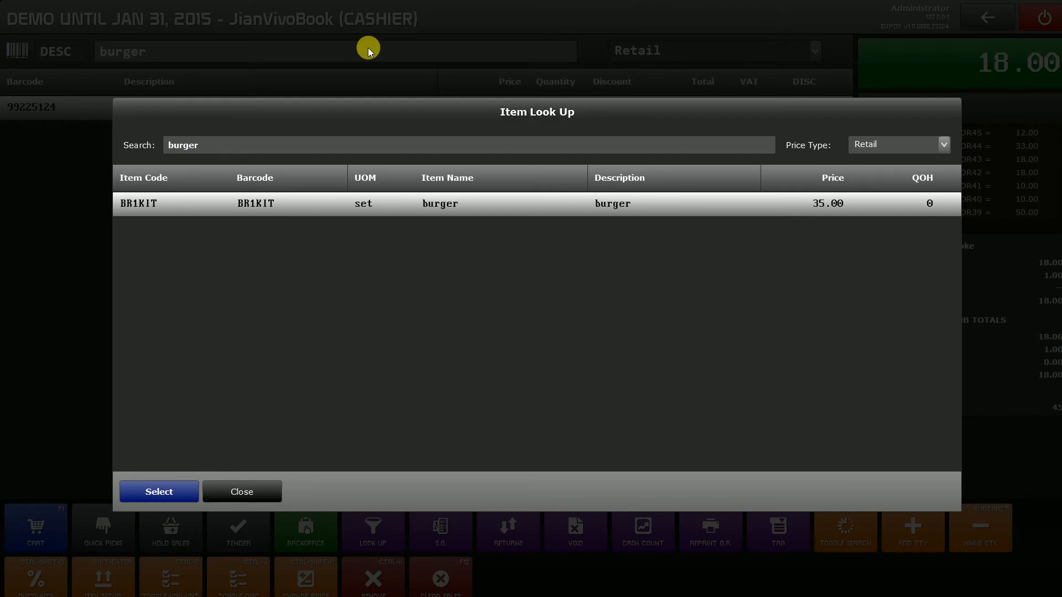
pyautogui.press('Return')
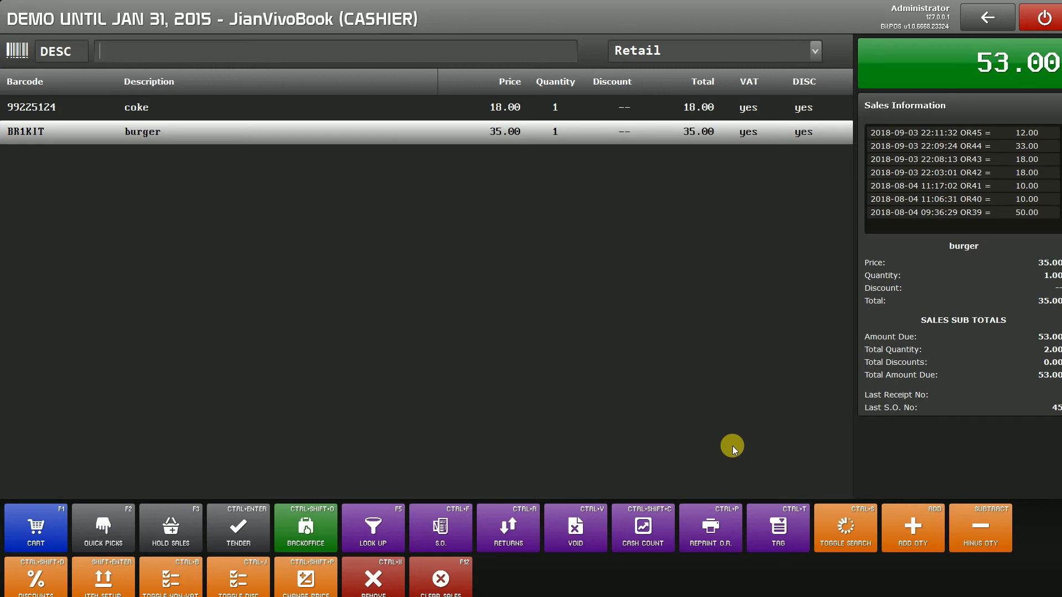
# Tender the coke and burger sale with 100 in cash and print the receipt on the POS-76 (copy 1) printer.
pyautogui.hotkey('ctrl', 'Return')
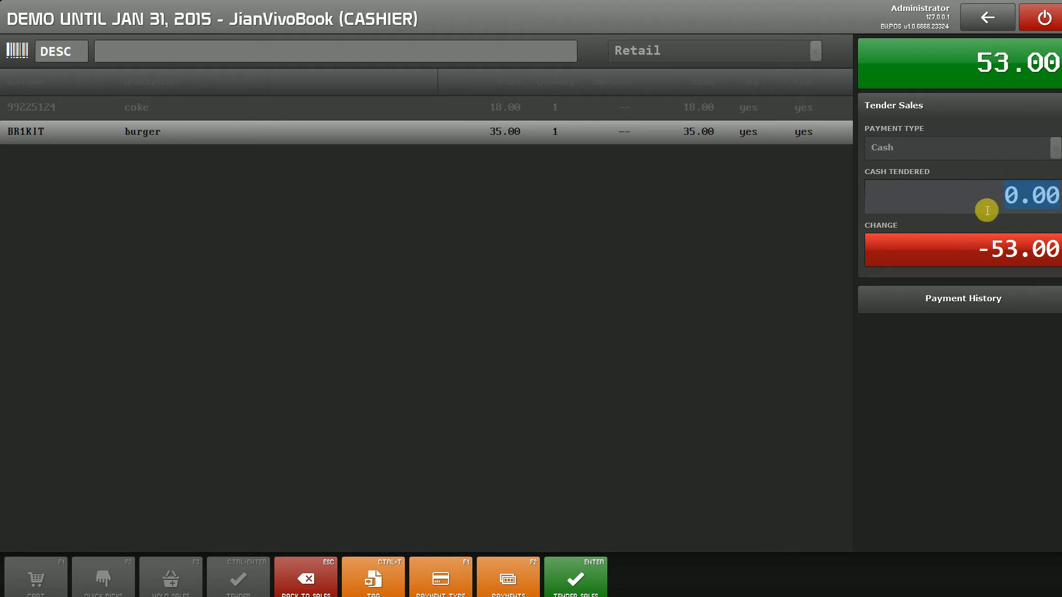
pyautogui.write('100')
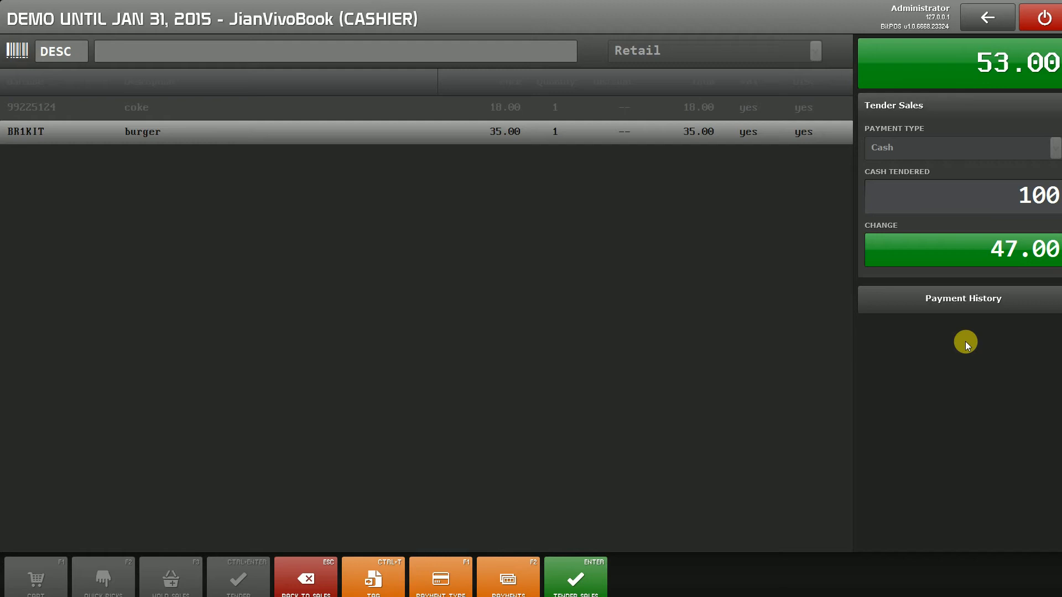
pyautogui.press('Return')
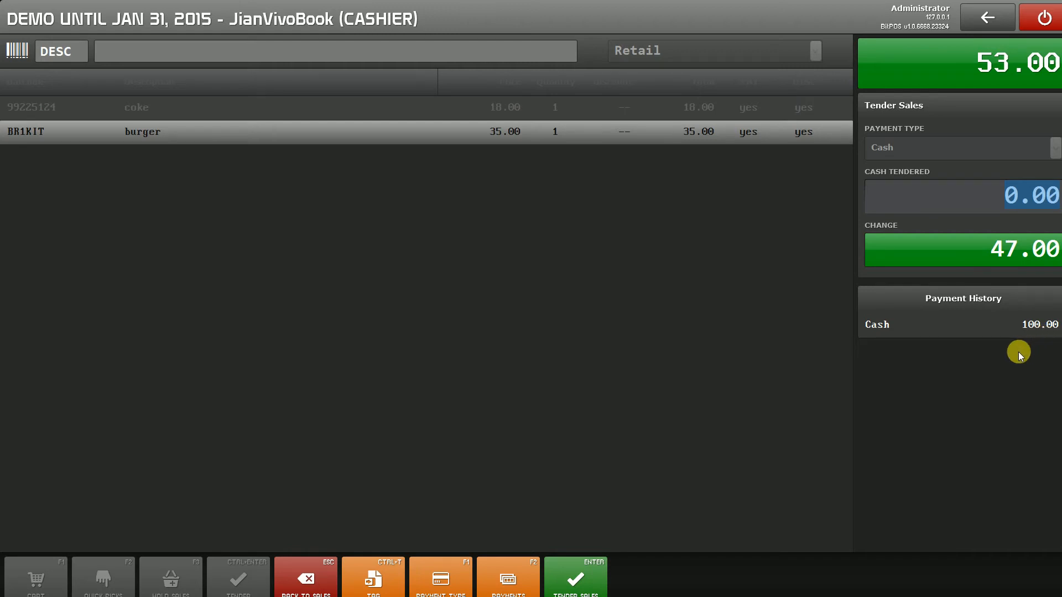
pyautogui.press('Return')
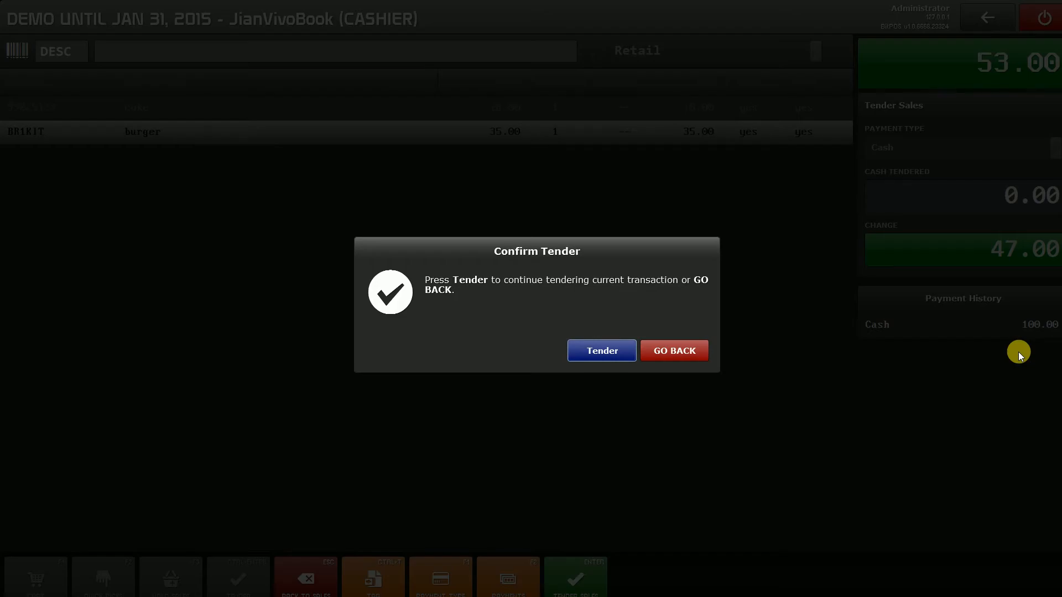
pyautogui.press('Return')
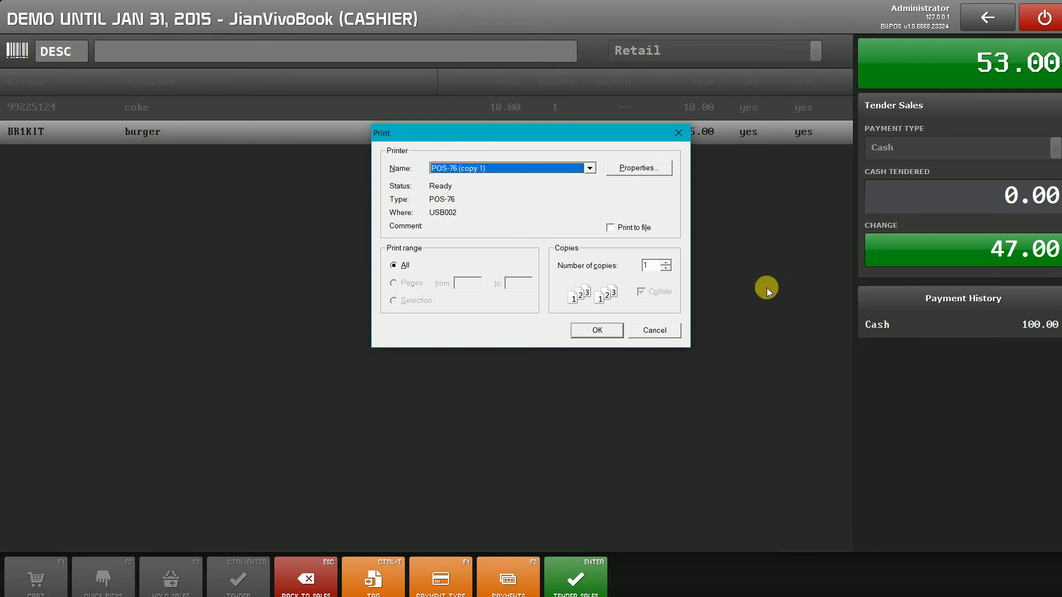
pyautogui.press('Return')
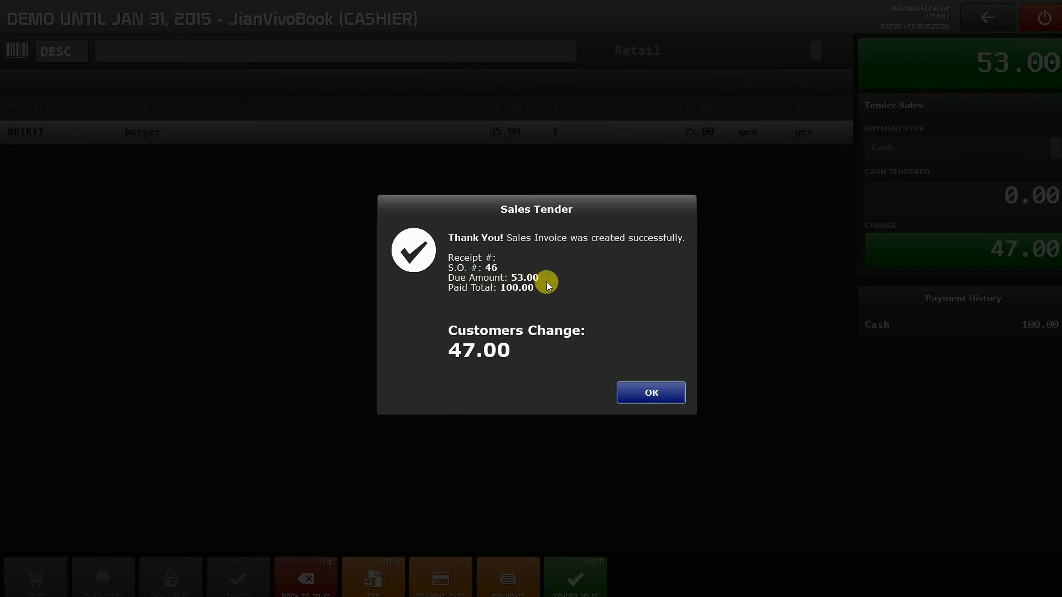
pyautogui.press('Return')
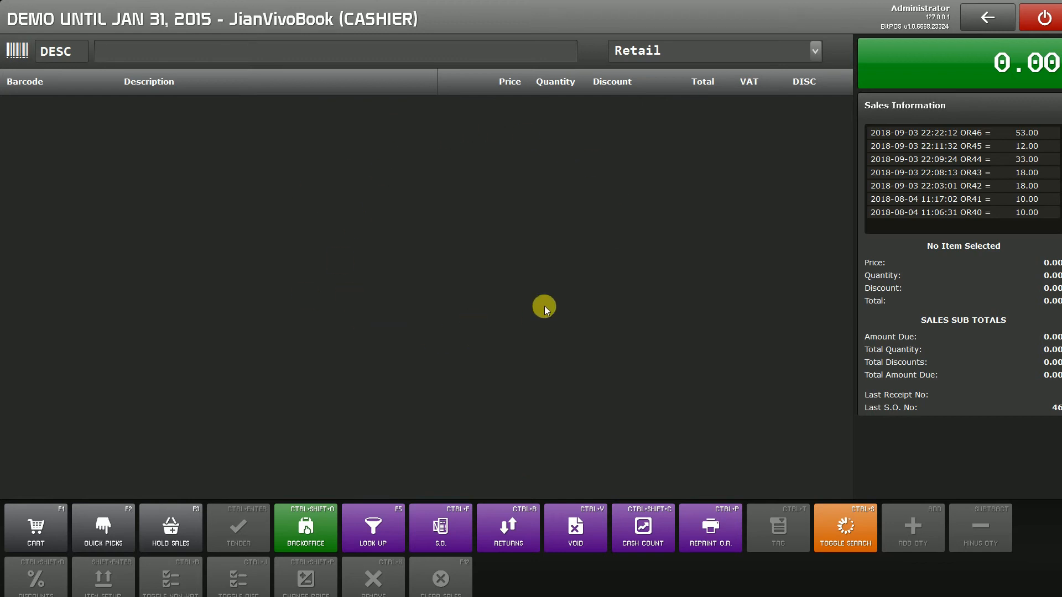
# Start a new cart and add pepsi to it through a description lookup.
pyautogui.click(60, 529)
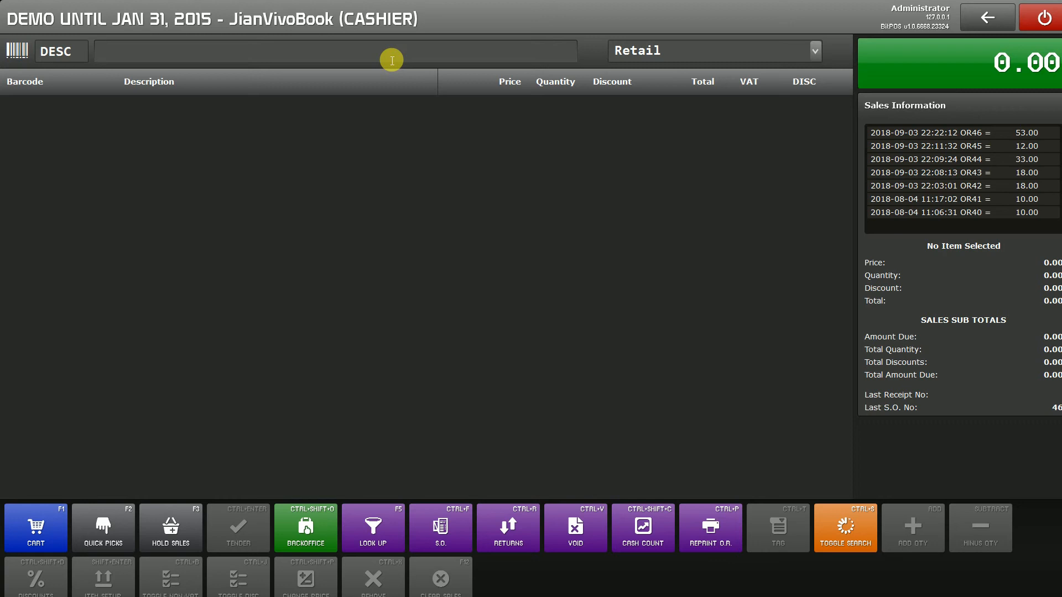
pyautogui.write('pepsi')
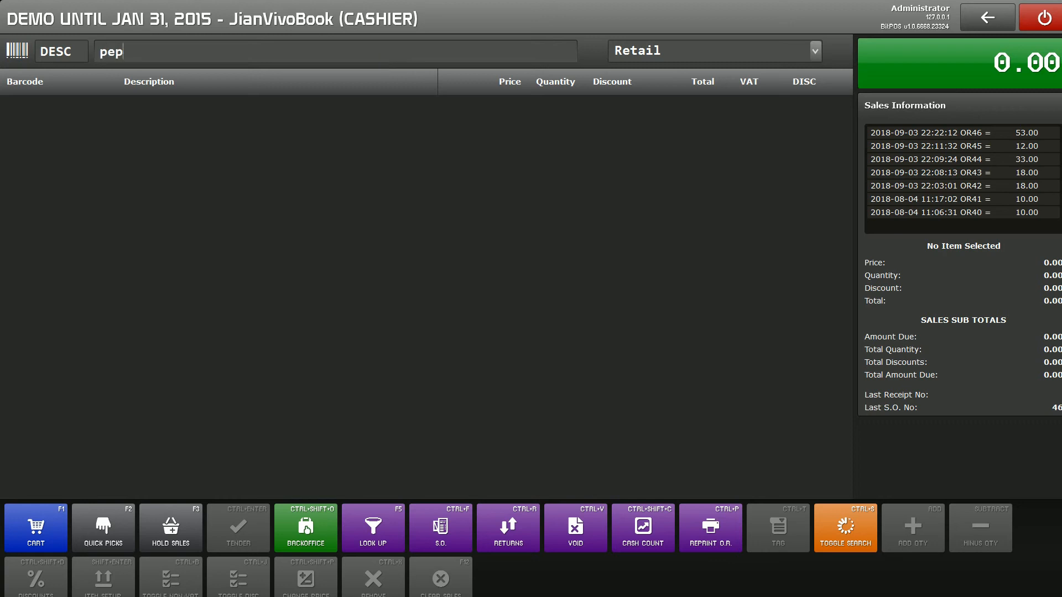
pyautogui.press('Return')
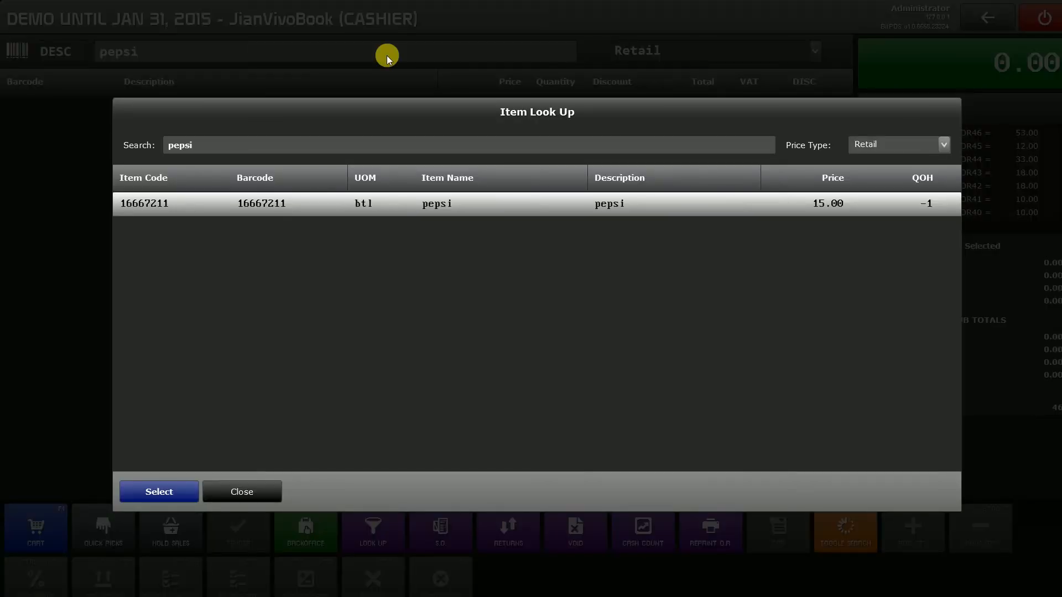
pyautogui.press('Return')
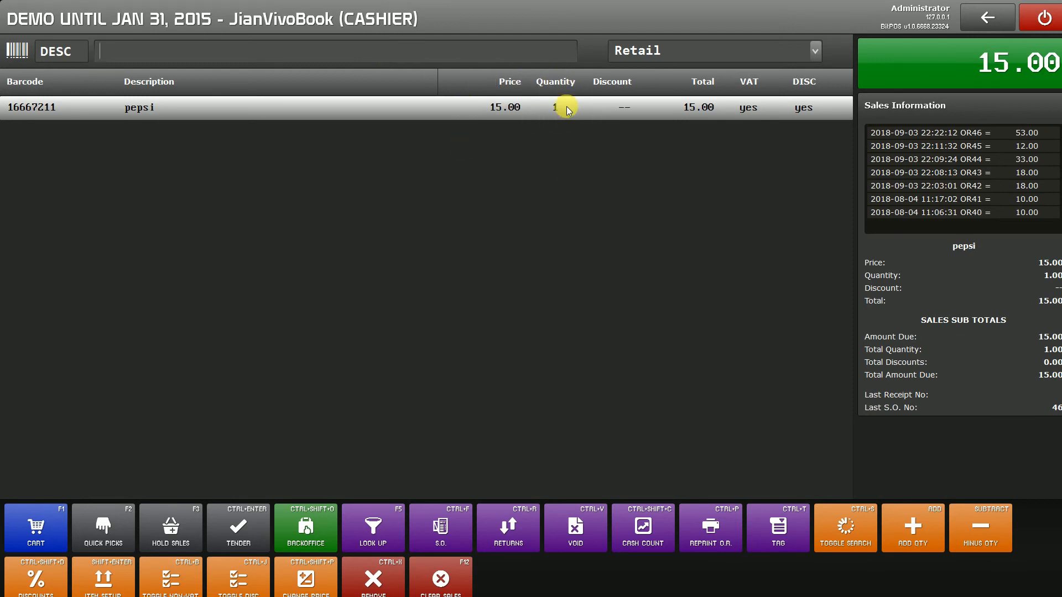
# Increase the pepsi quantity to 5 and reduce it by one to 4.
pyautogui.click(923, 534)
pyautogui.click(924, 534)
pyautogui.click(924, 534)
pyautogui.click(924, 534)
pyautogui.click(985, 534)
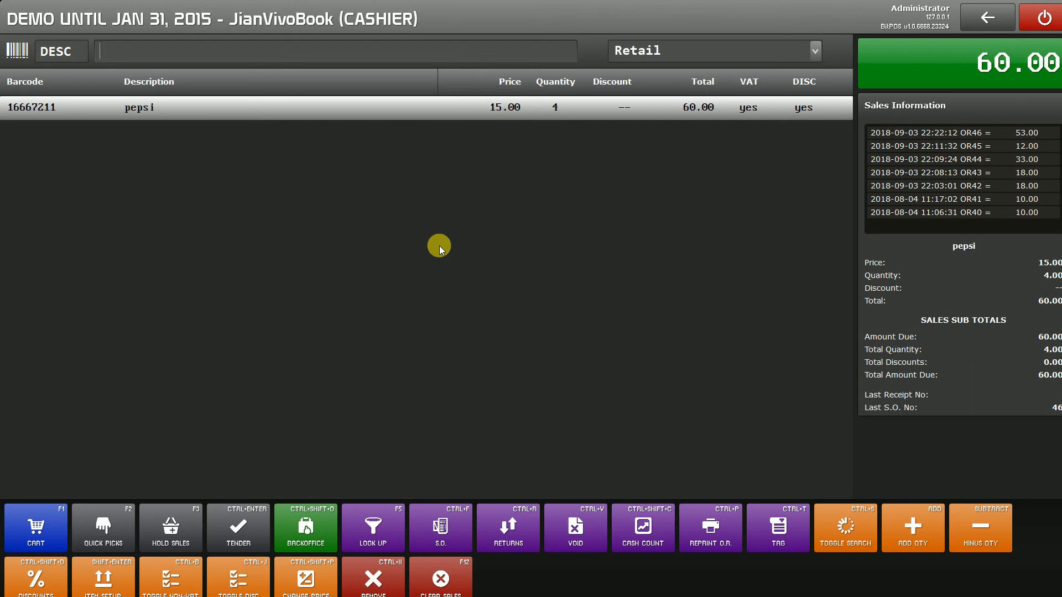
# Tender the pepsi sale with 100 in cash and print its receipt on the POS-76 (copy 1) printer.
pyautogui.hotkey('ctrl', 'Return')
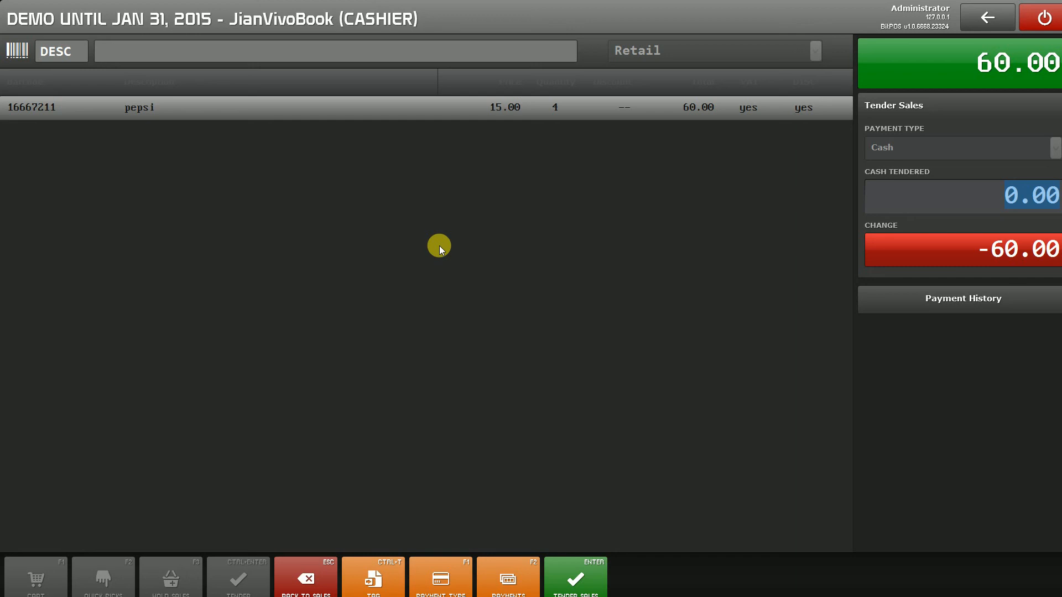
pyautogui.write('100')
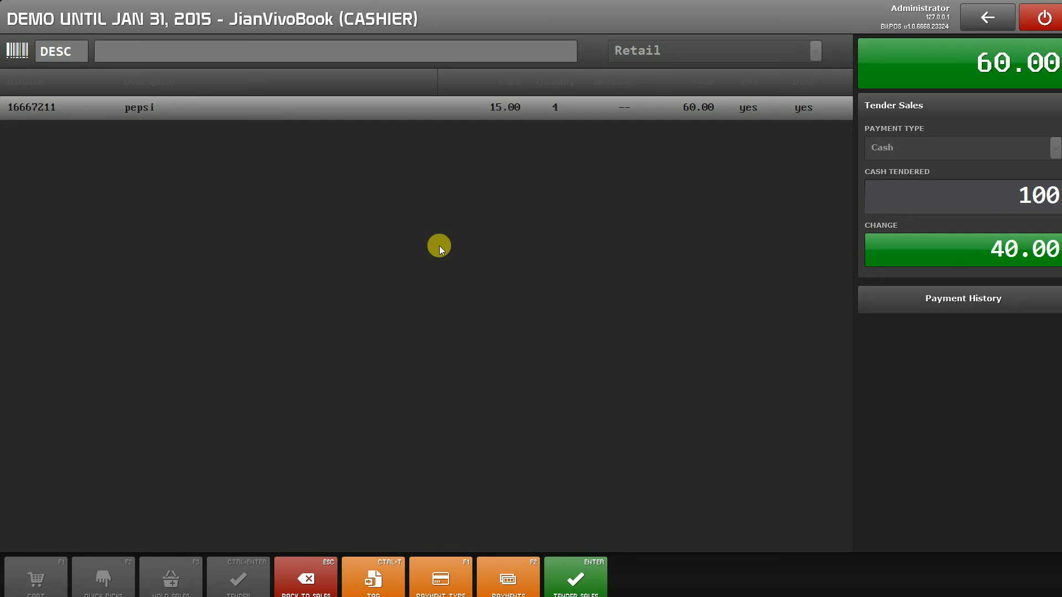
pyautogui.press('Return')
pyautogui.press('Return')
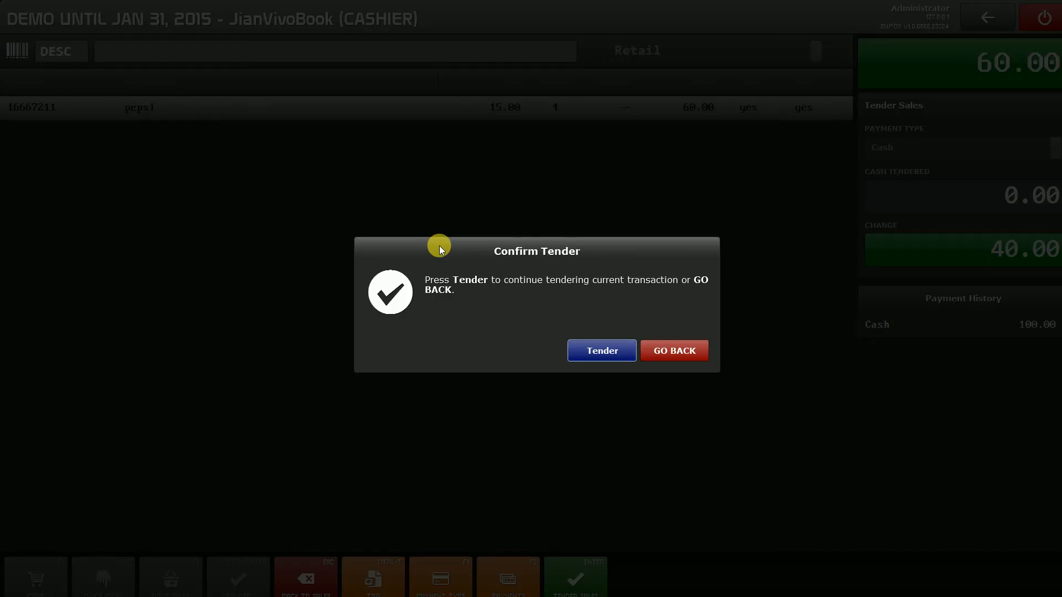
pyautogui.press('Return')
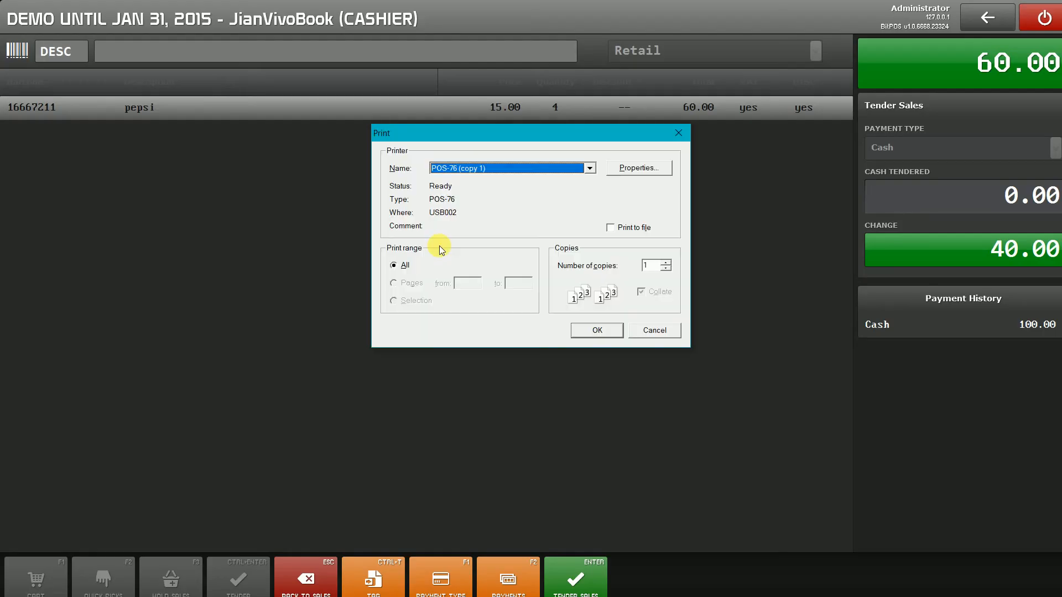
pyautogui.press('Return')
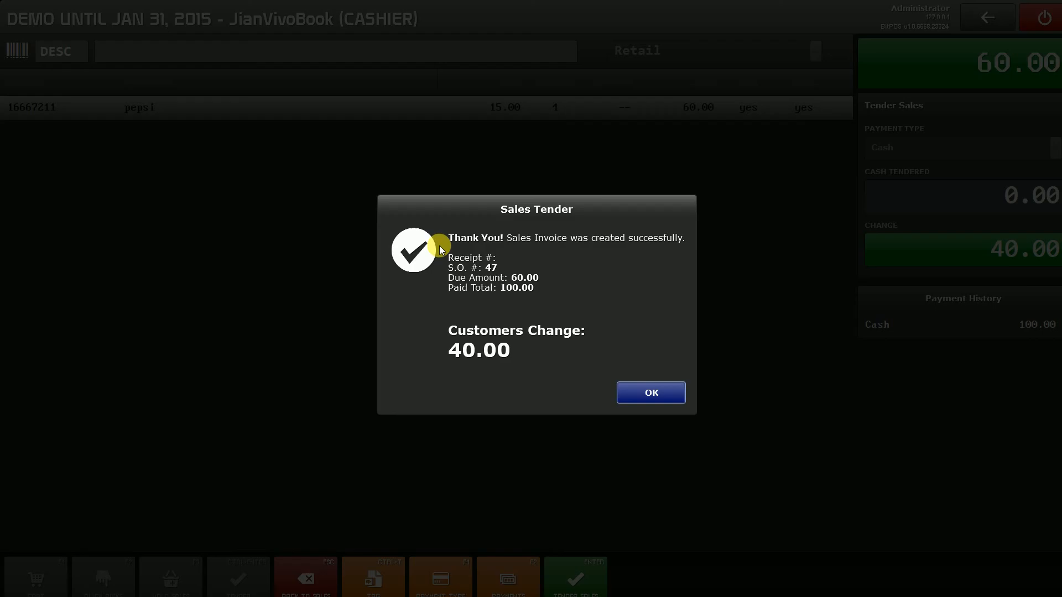
pyautogui.press('Return')
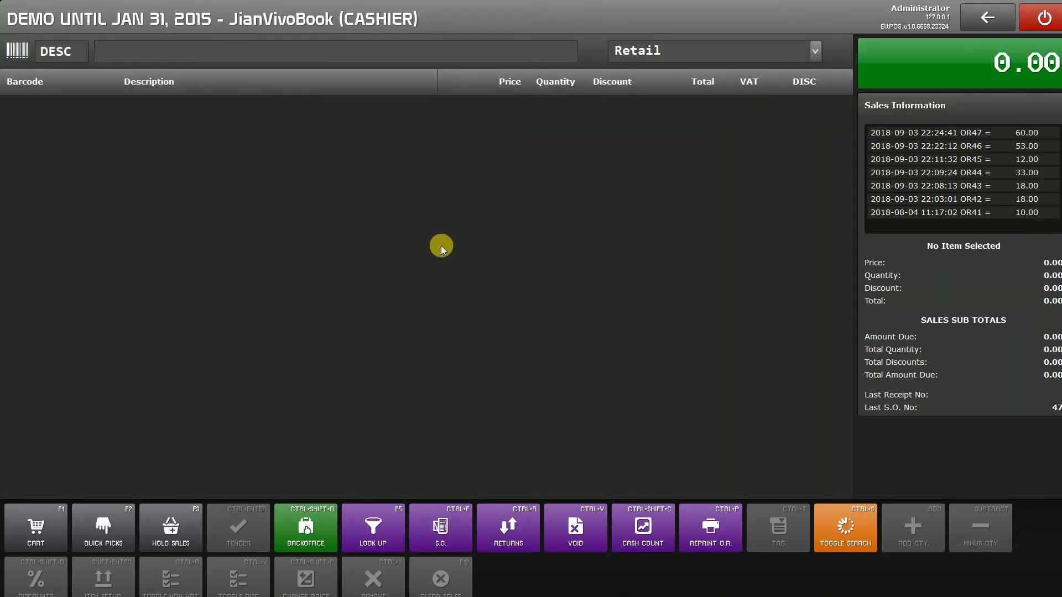